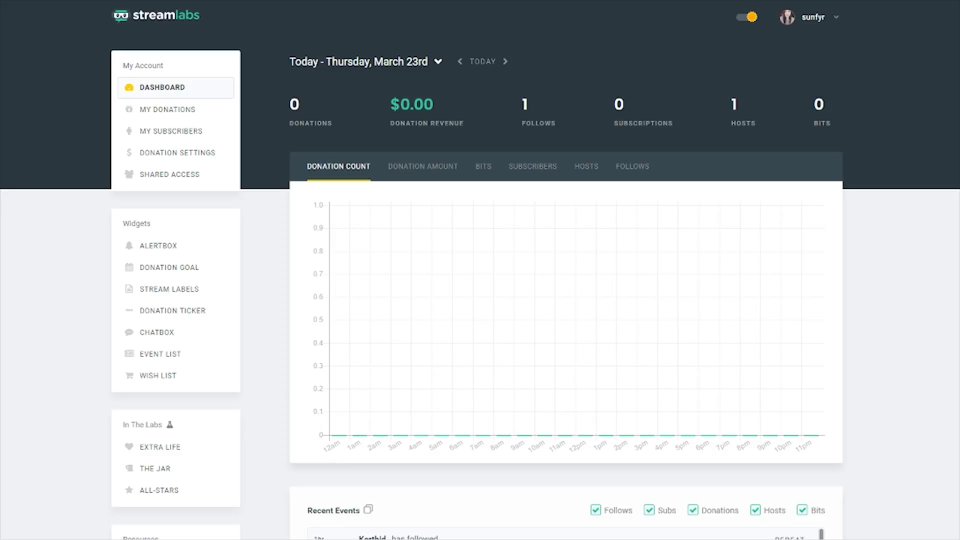
# Step: Open the AlertBox widget's settings, reveal its widget URL and copy it
pyautogui.moveTo(842, 27)
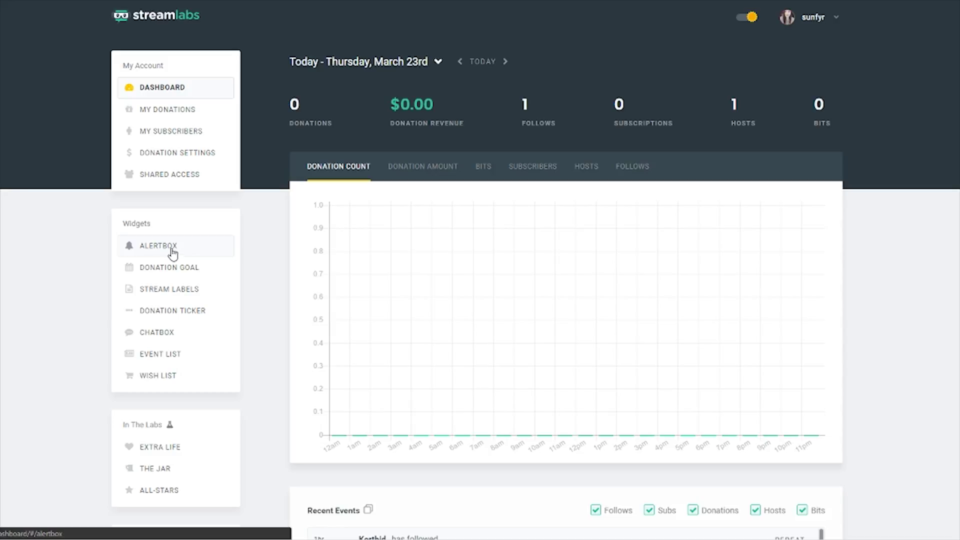
pyautogui.click(165, 247)
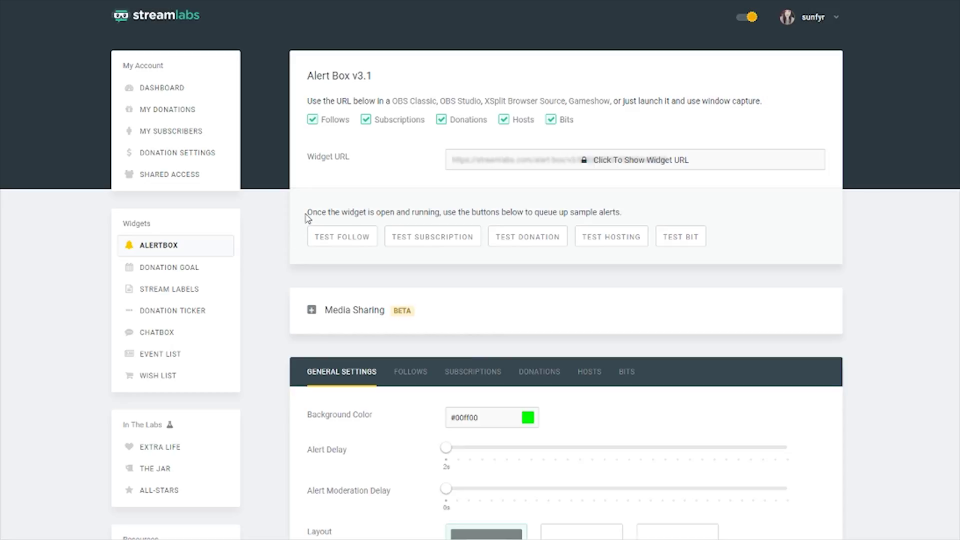
pyautogui.click(565, 160)
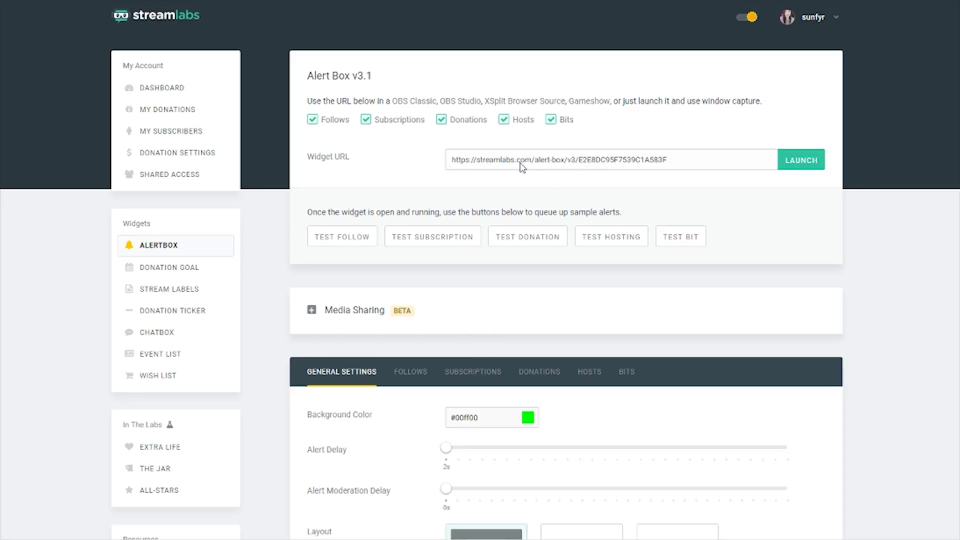
pyautogui.tripleClick(566, 163)
pyautogui.hotkey('ctrl', 'c')
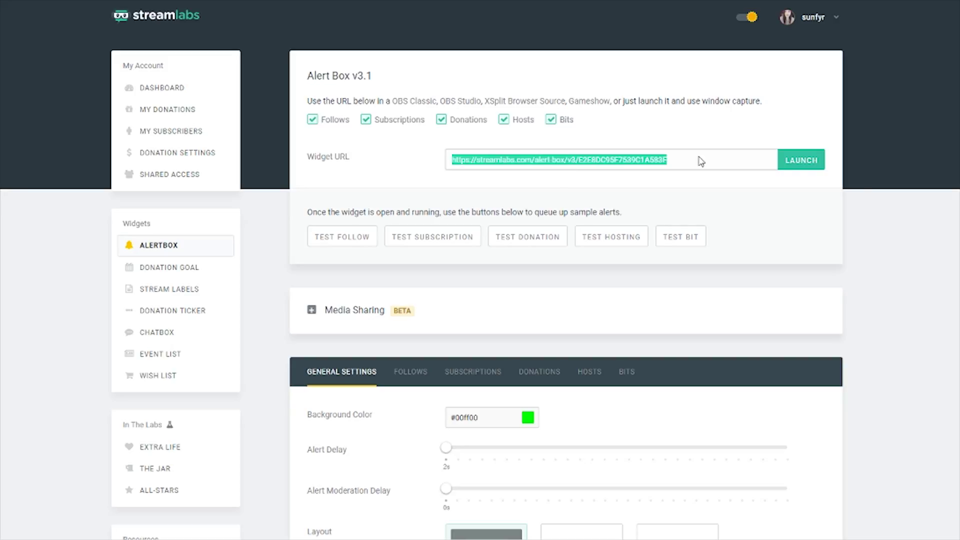
# Step: Switch to OBS, bring its window fully into view and select the PC CAPTURE scene
pyautogui.hotkey('alt', 'Tab')
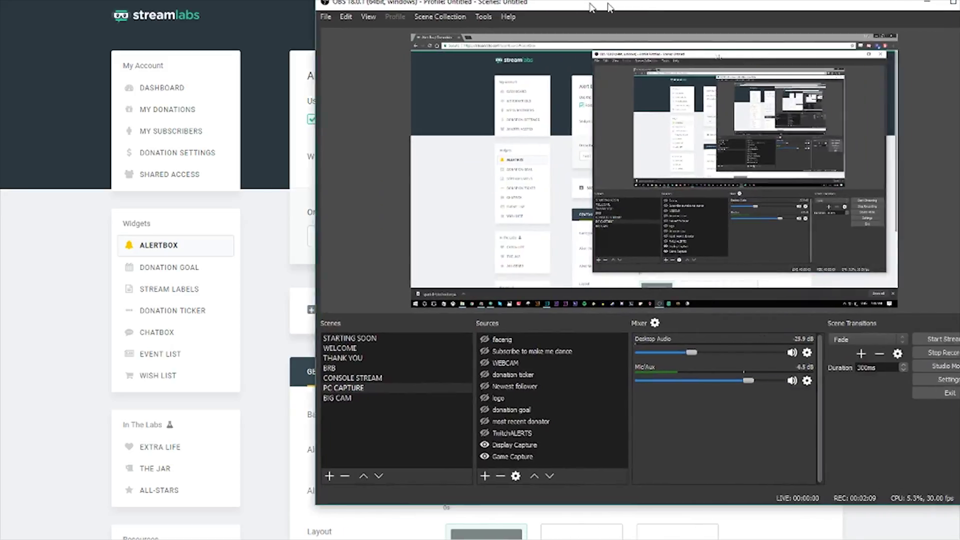
pyautogui.moveTo(686, 4); pyautogui.dragTo(513, 4)
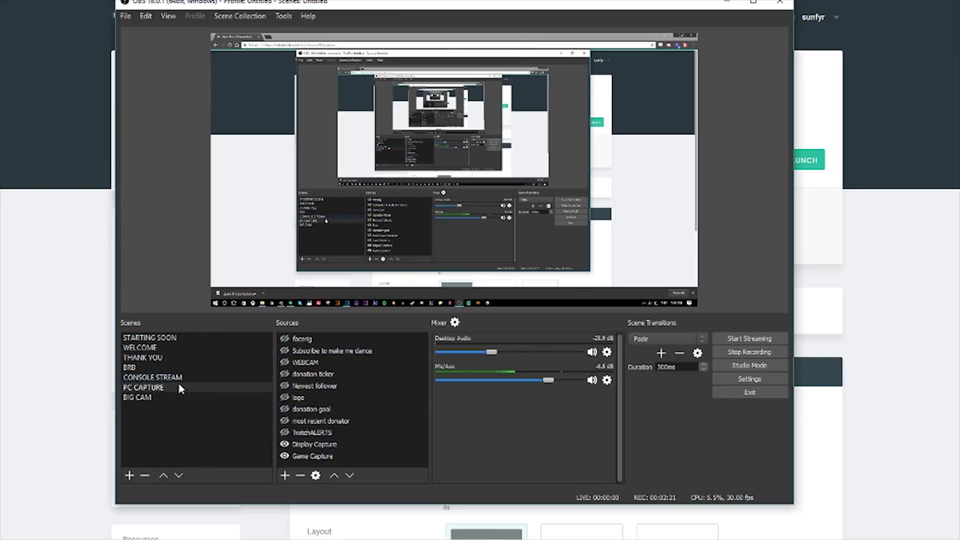
pyautogui.click(148, 387)
# Step: Try to add a browser source named "example" using the copied Alert Box widget URL, then cancel it
pyautogui.click(285, 475)
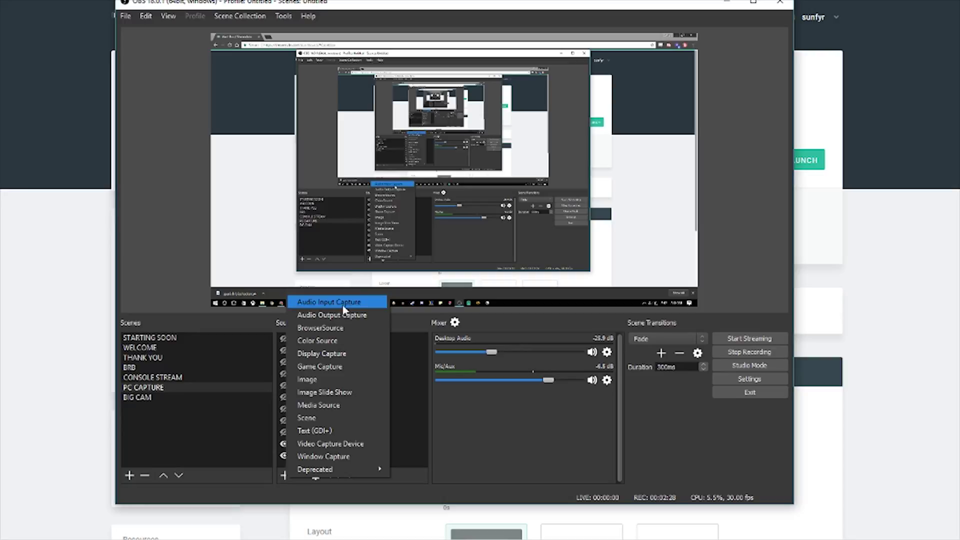
pyautogui.click(317, 322)
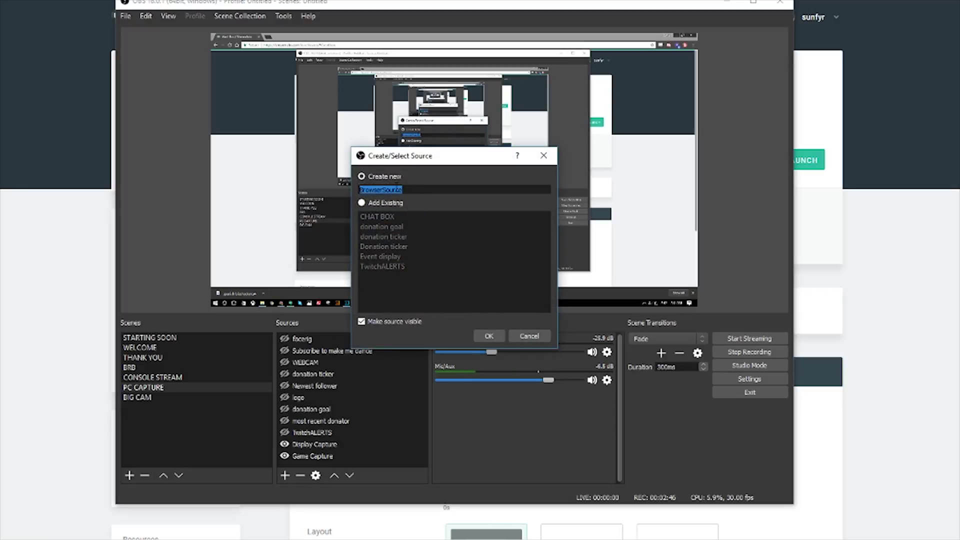
pyautogui.write('exo')
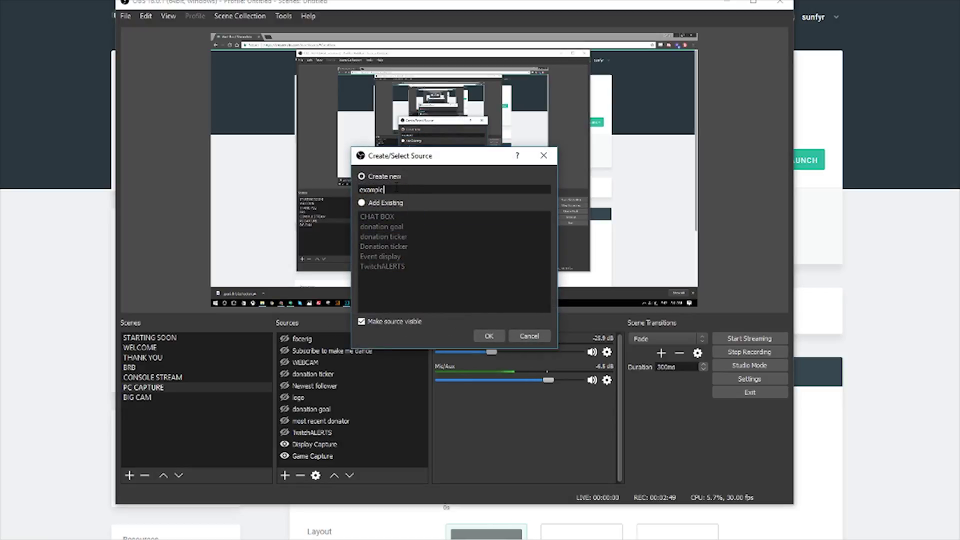
pyautogui.press('Return')
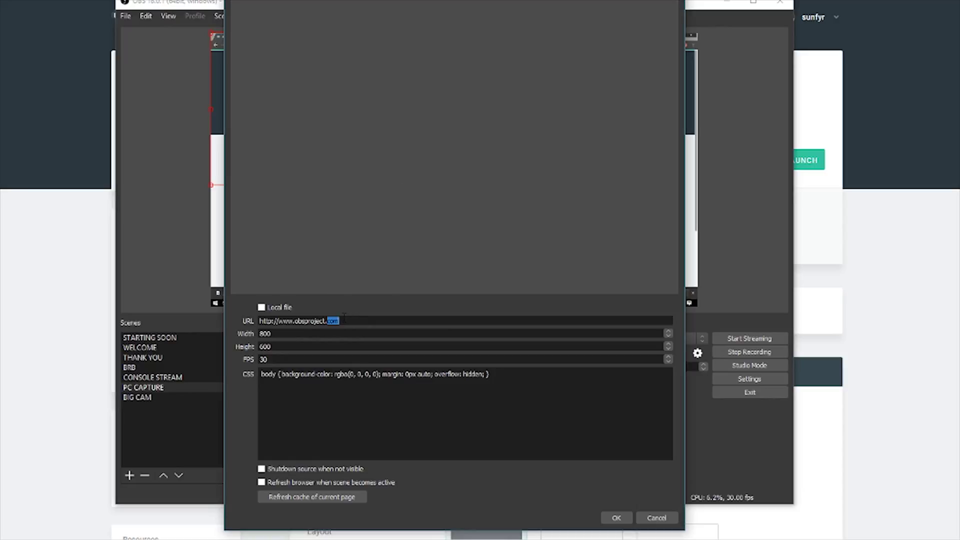
pyautogui.tripleClick(345, 320)
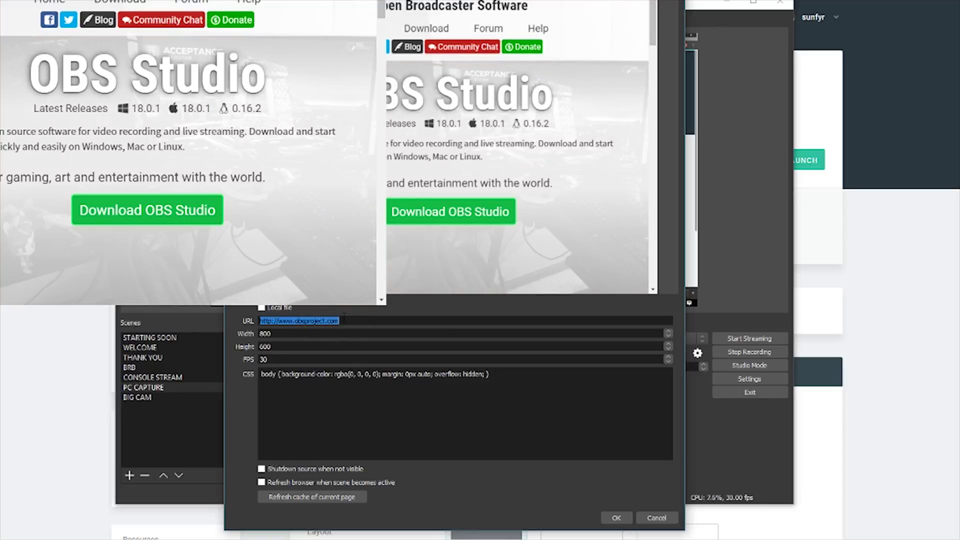
pyautogui.hotkey('ctrl', 'v')
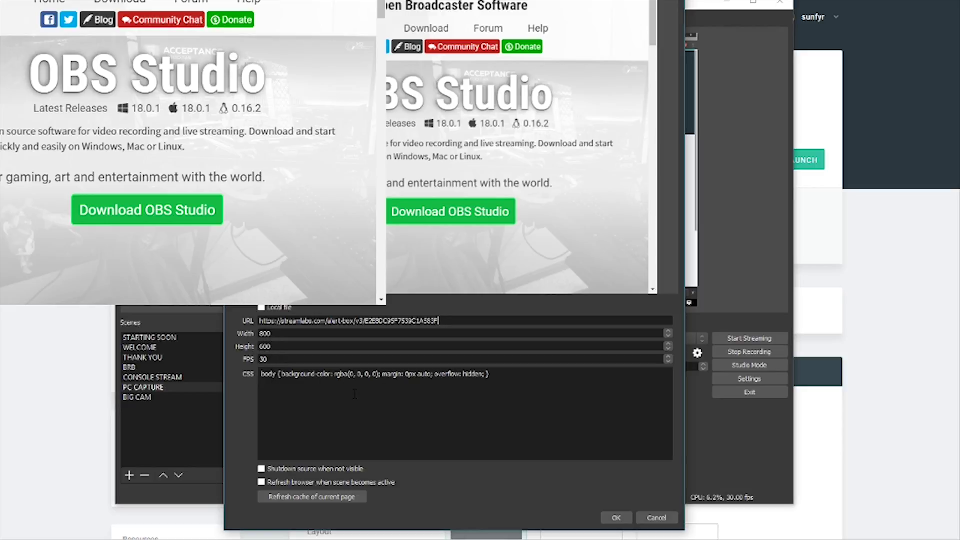
pyautogui.click(644, 518)
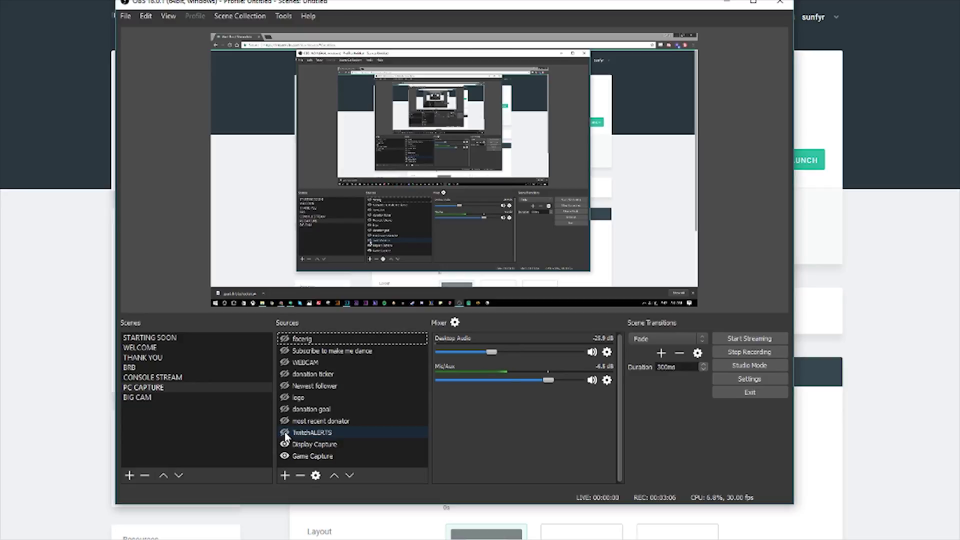
# Step: Make the TwitchALERTS source visible in the PC CAPTURE scene
pyautogui.click(285, 434)
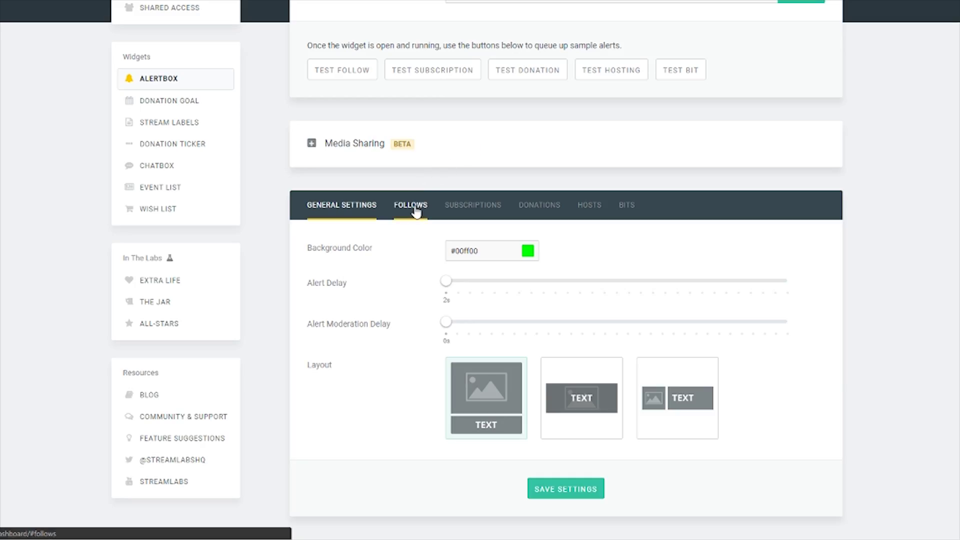
# Step: Switch to Streamlabs and look through the Alert Box settings for follows, subscriptions, donations and hosts
pyautogui.click(411, 205)
pyautogui.click(472, 205)
pyautogui.click(540, 205)
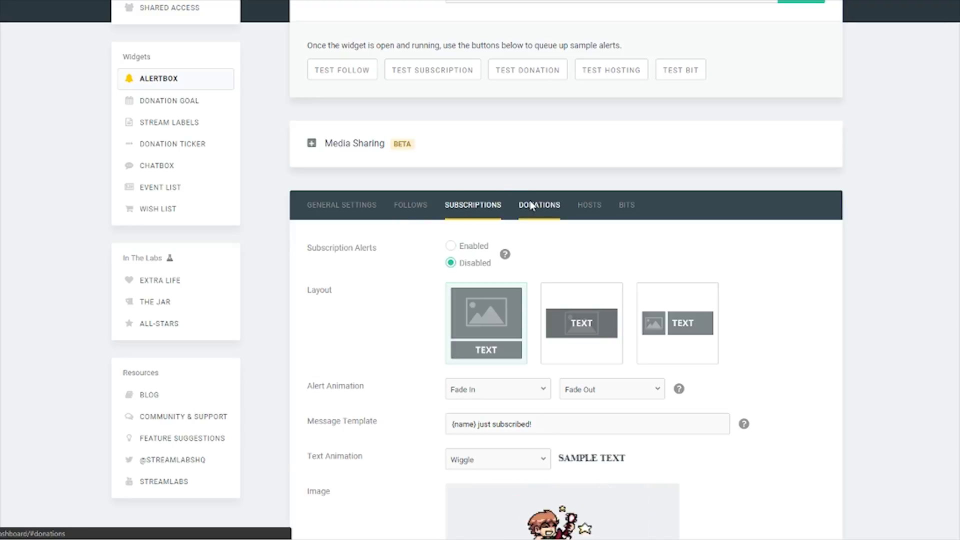
pyautogui.click(586, 204)
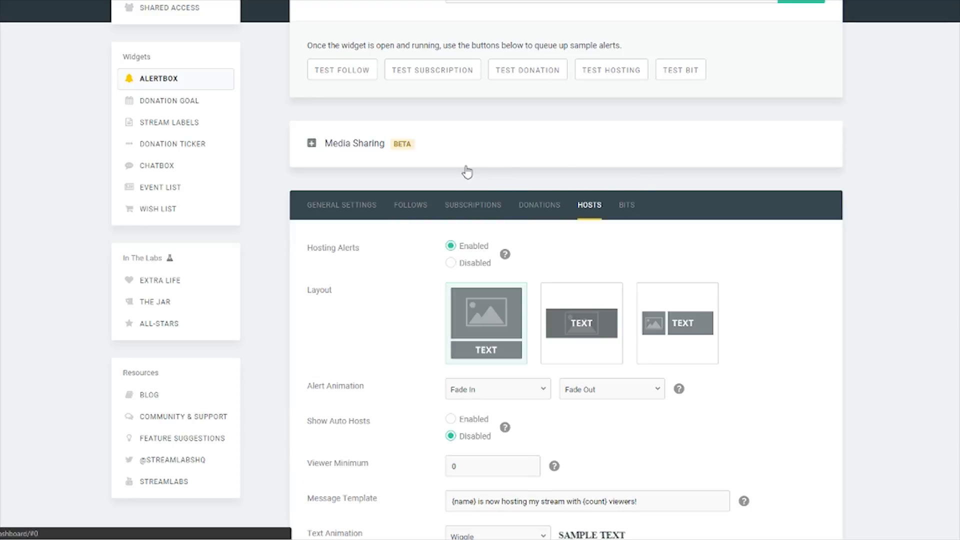
# Step: Examine the follow alert's layout, animation, message template, image, sound, volume and duration settings
pyautogui.click(411, 205)
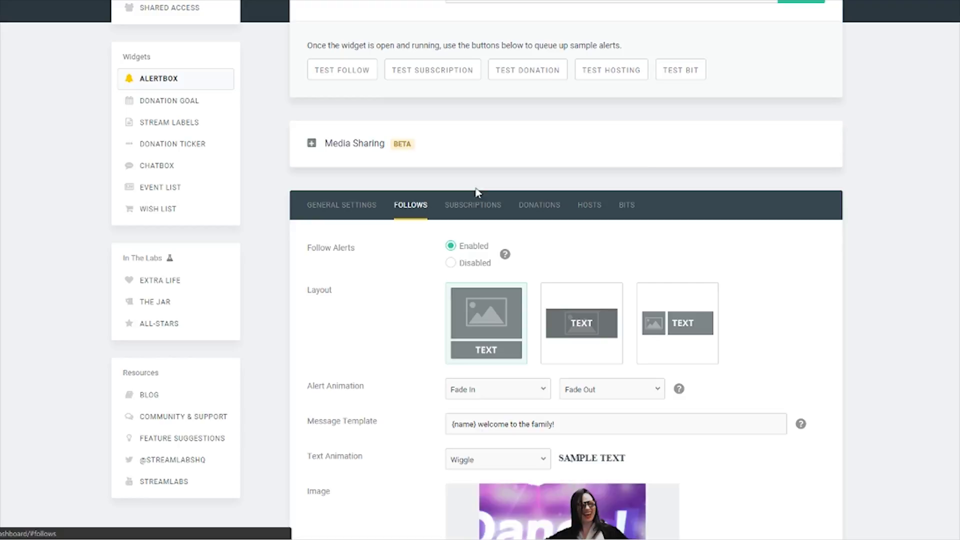
pyautogui.scroll(-3, 678, 152)
pyautogui.scroll(-1, 869, 196)
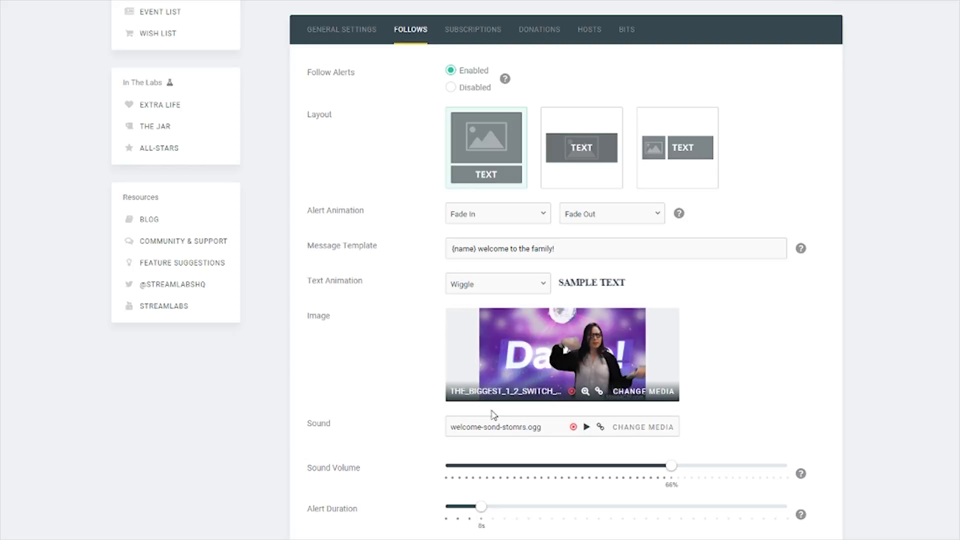
pyautogui.scroll(-1, 685, 426)
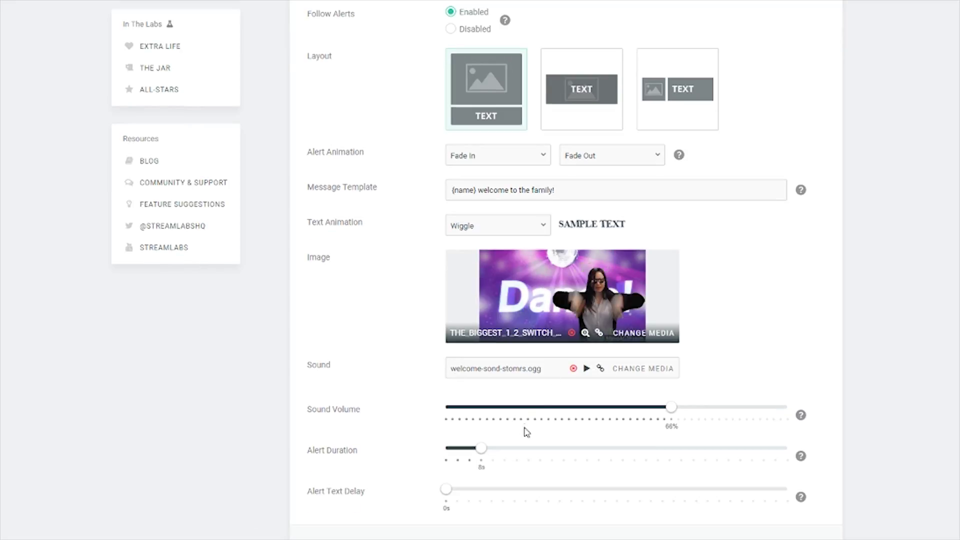
pyautogui.scroll(-3, 537, 436)
pyautogui.scroll(5, 536, 425)
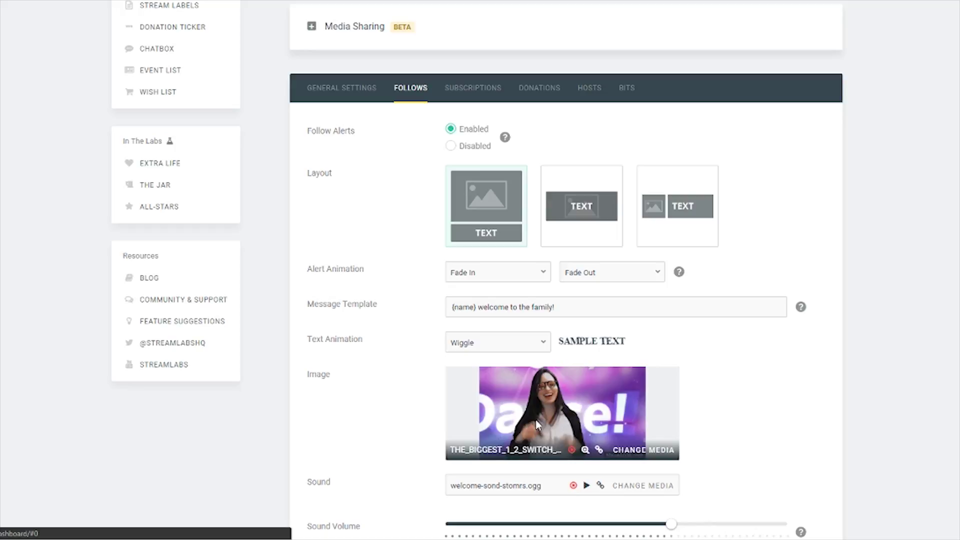
pyautogui.scroll(2, 531, 175)
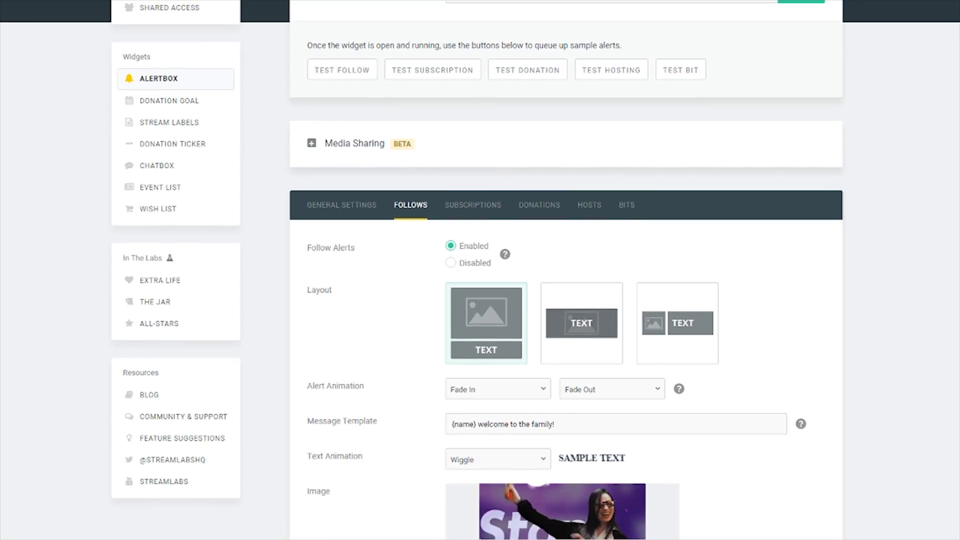
pyautogui.scroll(3, 422, 407)
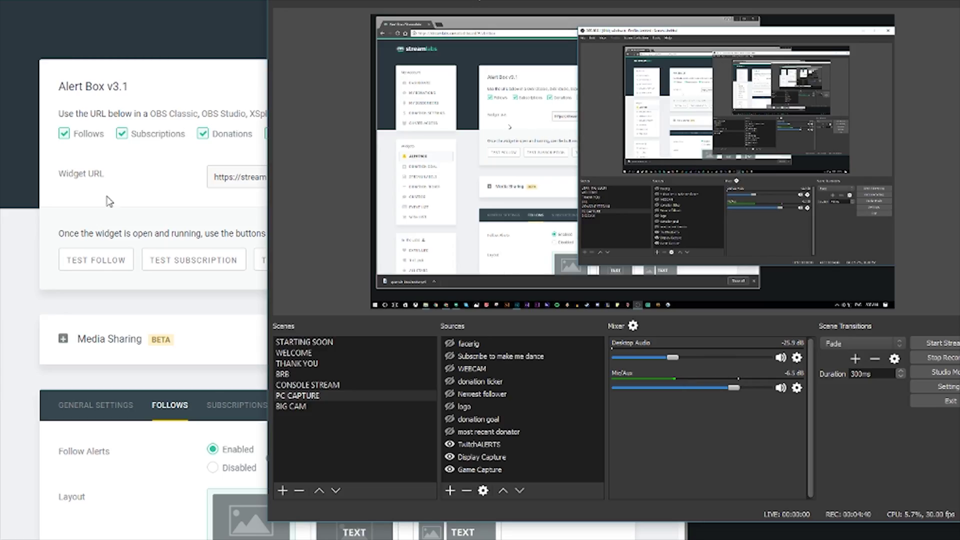
# Step: Queue a test follow alert from the Alert Box page and view it in the OBS preview
pyautogui.click(126, 190)
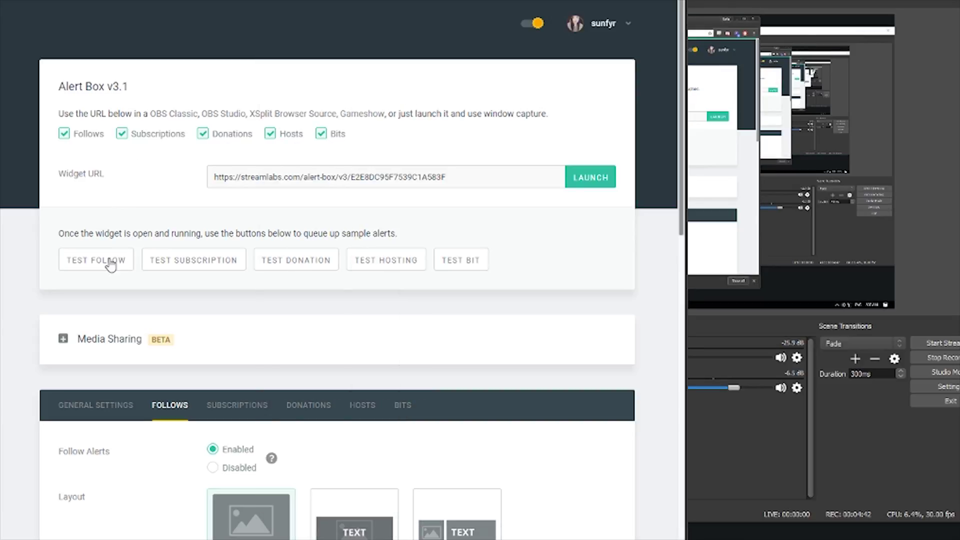
pyautogui.click(103, 259)
pyautogui.click(805, 146)
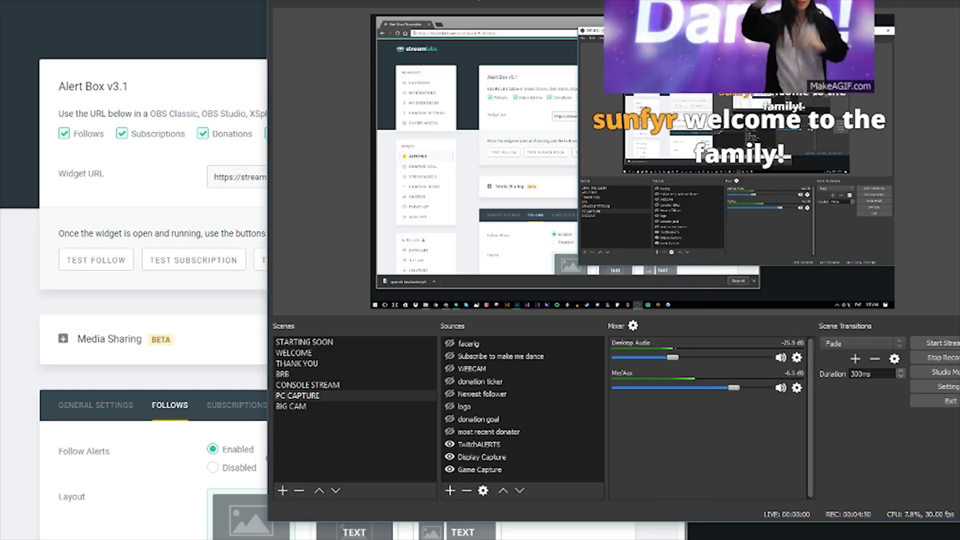
# Step: Return to Streamlabs and review the follow alert's message template, image and sound settings
pyautogui.hotkey('alt', 'Tab')
pyautogui.scroll(-5, 350, 367)
pyautogui.scroll(-3, 365, 357)
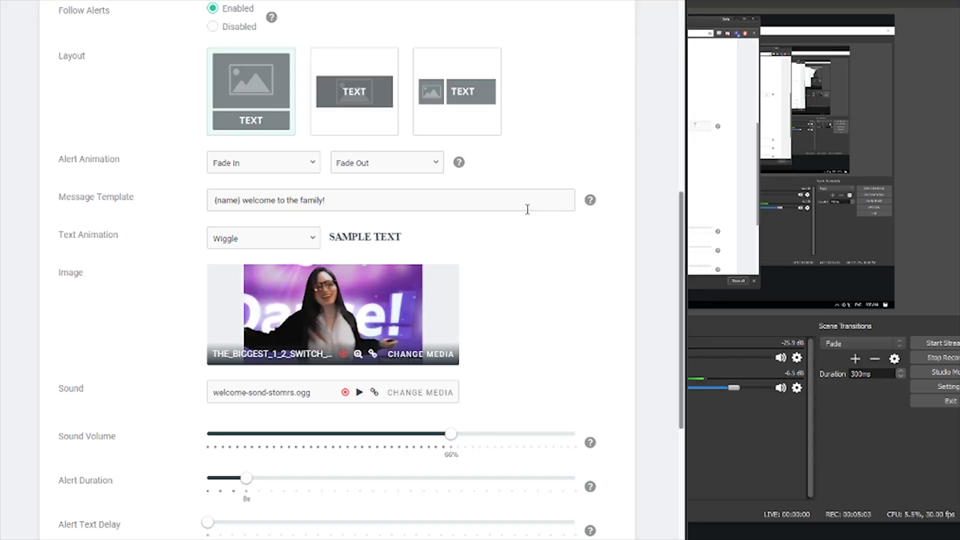
pyautogui.scroll(9, 527, 208)
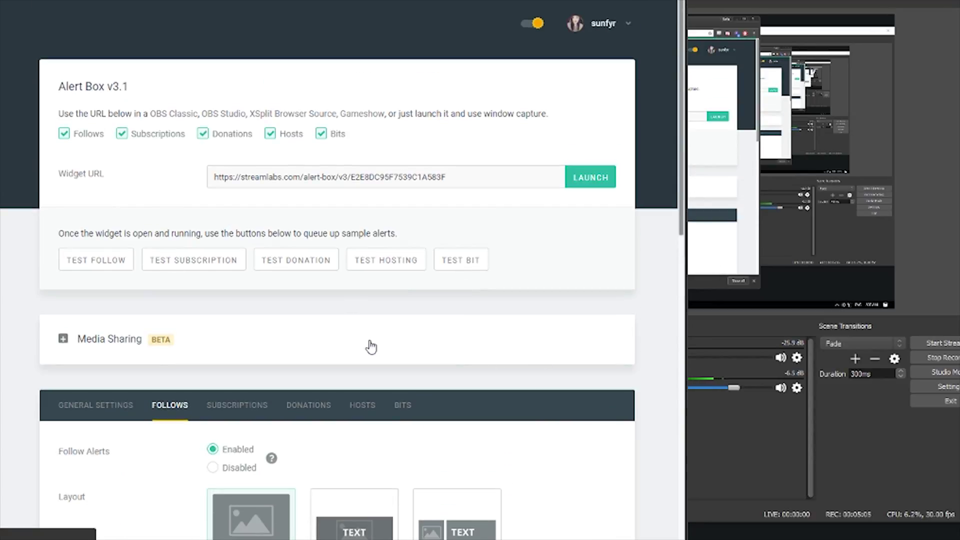
# Step: Review the subscription alert's message template, image, sound, volume and duration settings
pyautogui.click(243, 406)
pyautogui.scroll(-5, 303, 368)
pyautogui.scroll(-5, 493, 401)
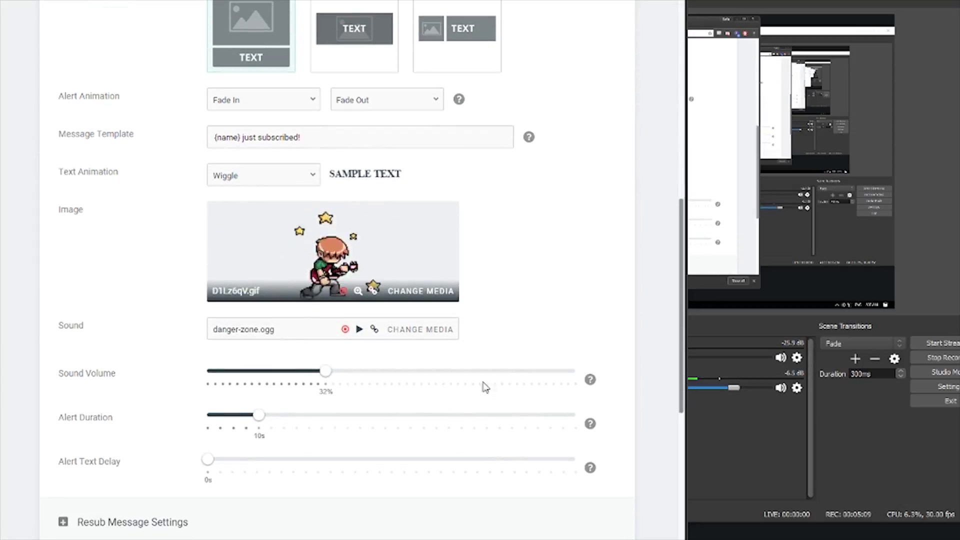
# Step: Review the donation alert's minimum amount, message template, image, sound and duration settings
pyautogui.scroll(6, 391, 295)
pyautogui.click(315, 220)
pyautogui.scroll(-6, 502, 309)
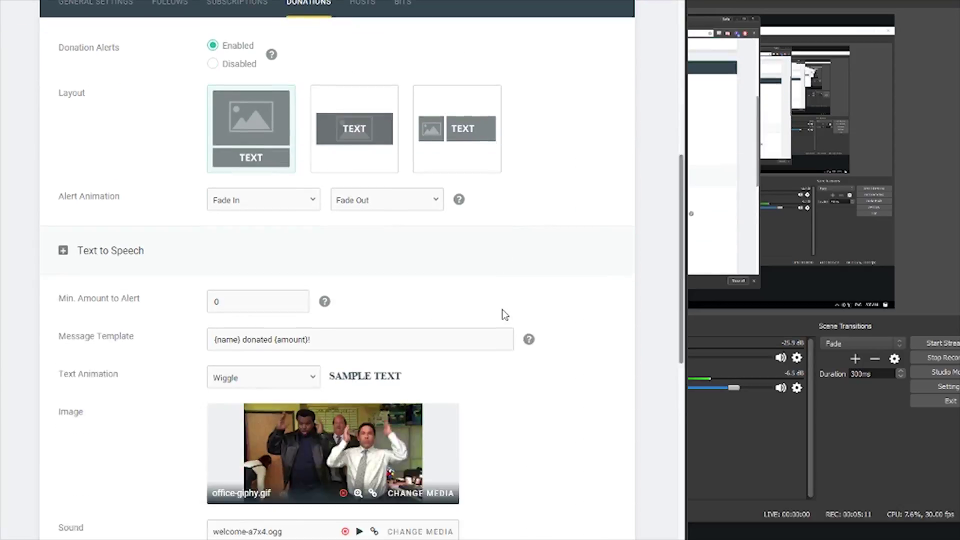
pyautogui.scroll(-2, 441, 311)
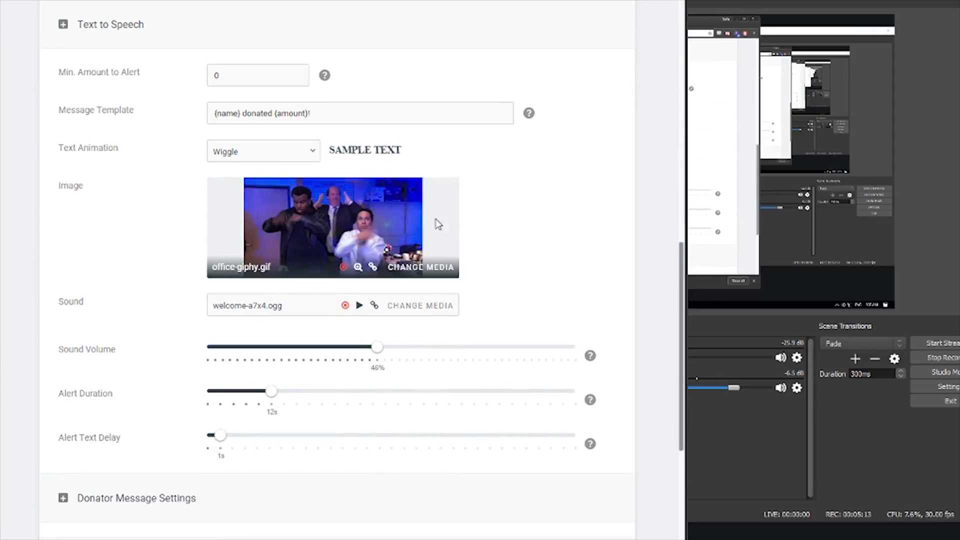
pyautogui.scroll(5, 425, 220)
pyautogui.scroll(5, 400, 208)
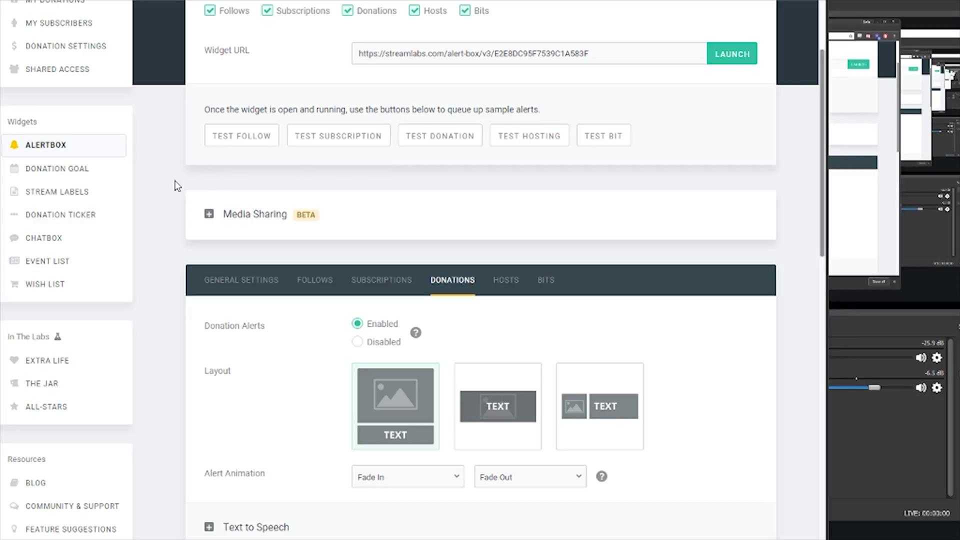
# Step: Look through the Donation Goal and Donation Ticker widget pages and their settings
pyautogui.click(49, 173)
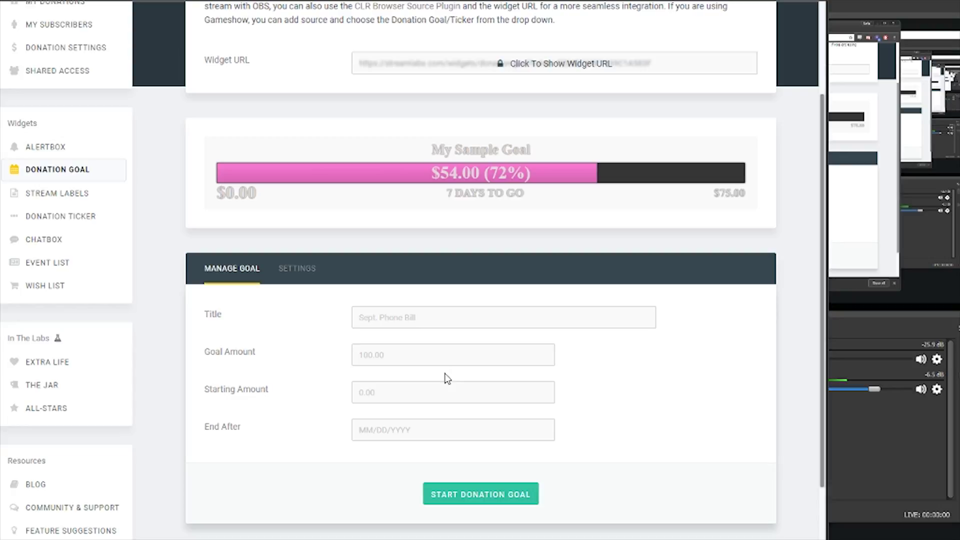
pyautogui.click(79, 225)
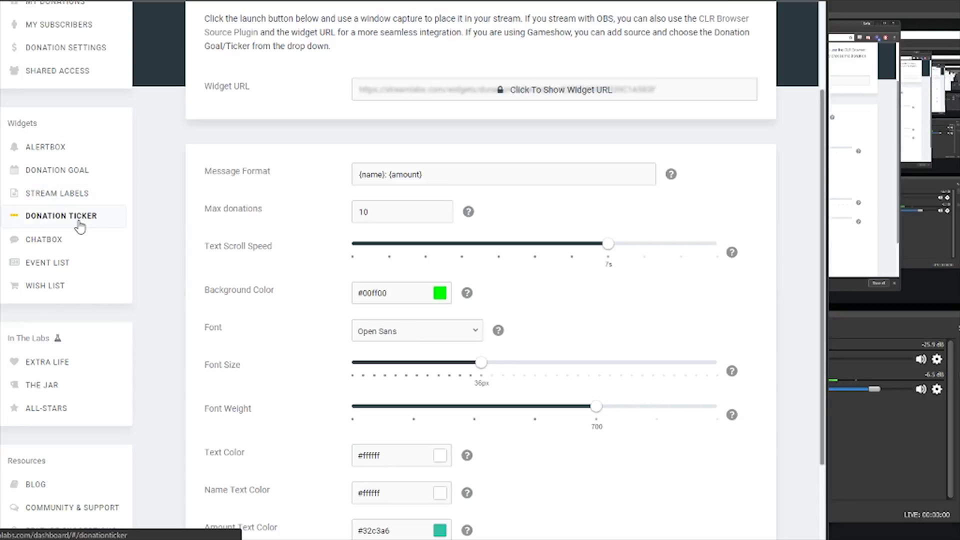
pyautogui.scroll(-4, 292, 242)
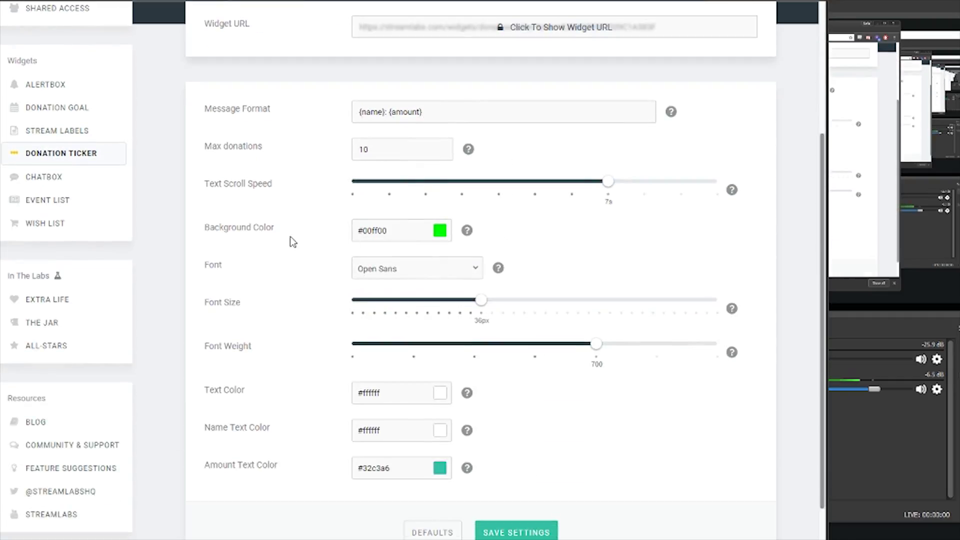
# Step: Switch to OBS and make the donation ticker source visible
pyautogui.hotkey('alt', 'Tab')
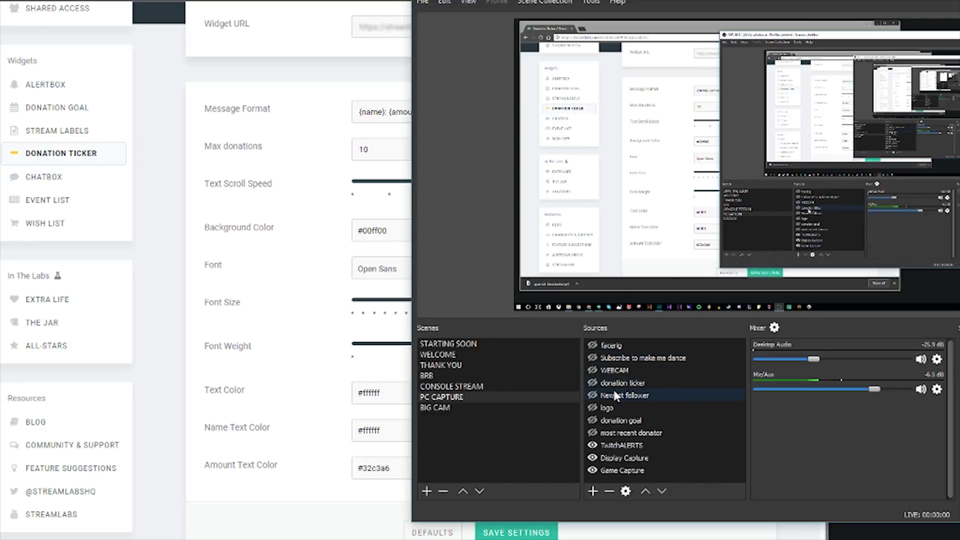
pyautogui.click(595, 384)
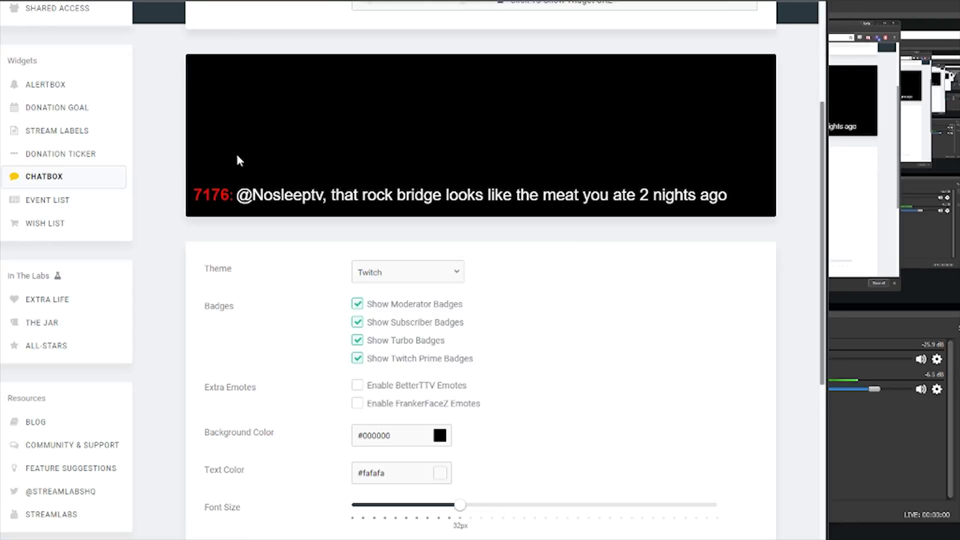
# Step: Check the OBS sources briefly, return to the Streamlabs Chat Box page, reveal its widget URL and select the whole address
pyautogui.click(875, 17)
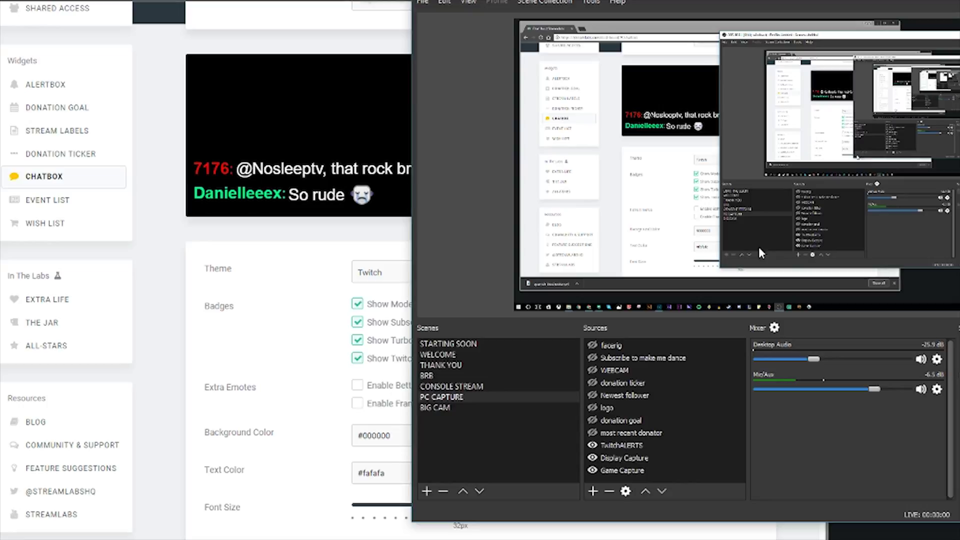
pyautogui.click(315, 6)
pyautogui.scroll(4, 546, 223)
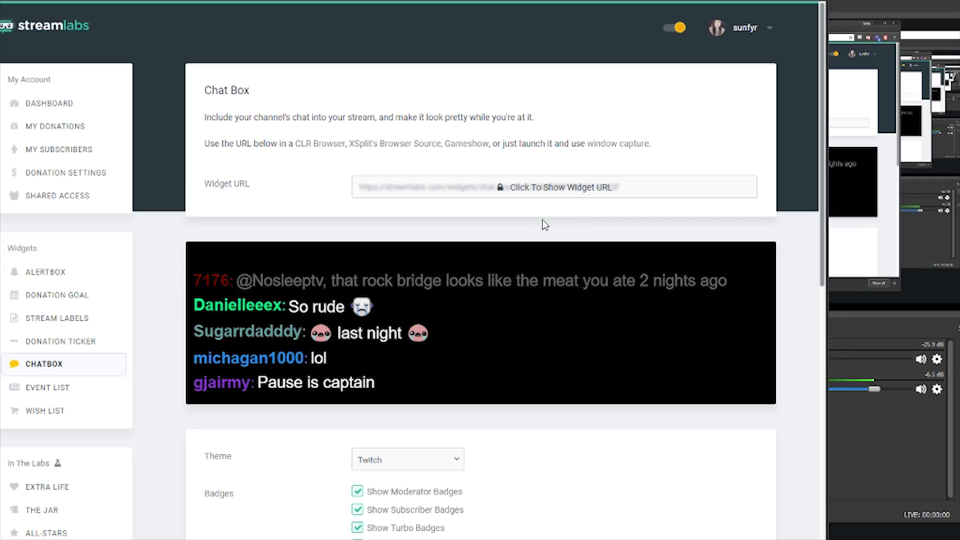
pyautogui.click(508, 187)
pyautogui.tripleClick(433, 188)
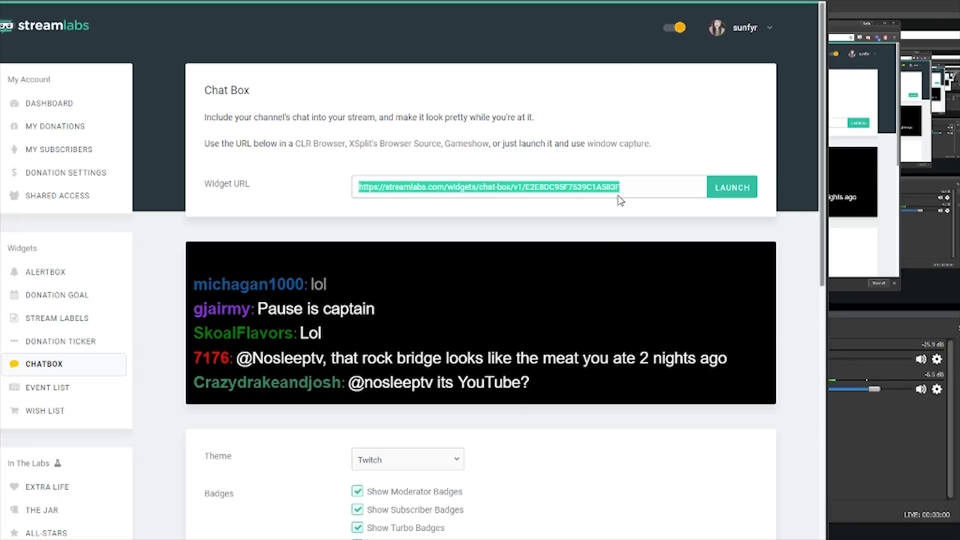
# Step: Open the Tip Jar widget page and review its enabled events, jar images, text option, media settings and widget URL section
pyautogui.scroll(-3, 570, 373)
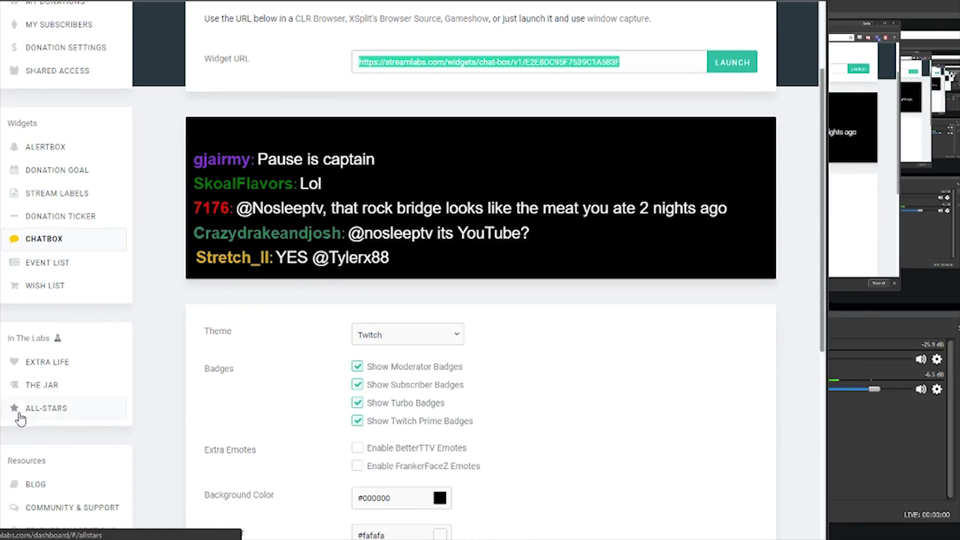
pyautogui.click(33, 390)
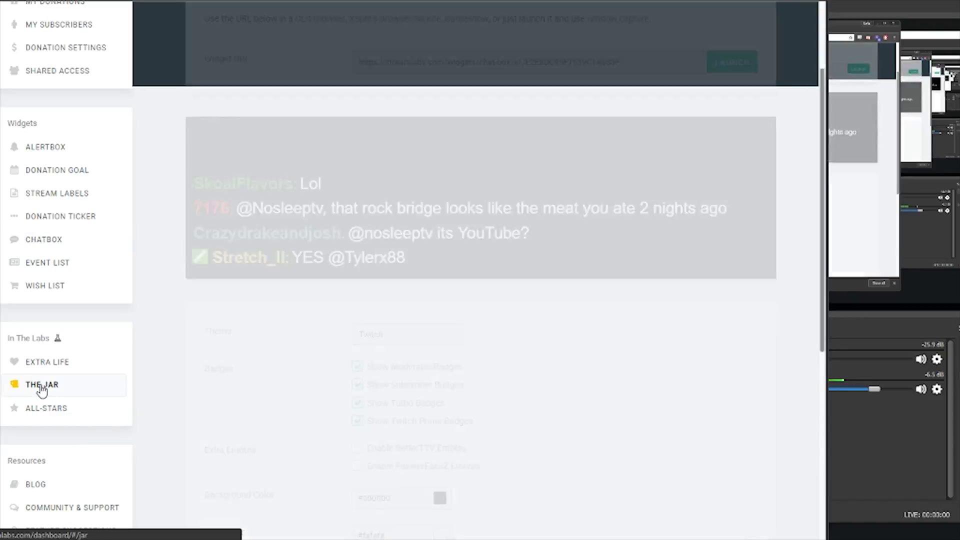
pyautogui.scroll(-3, 481, 433)
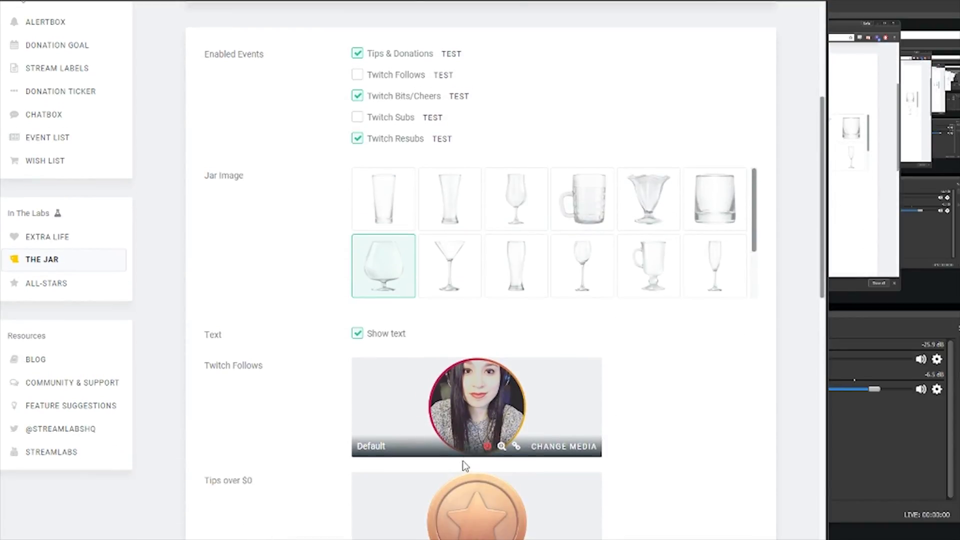
pyautogui.scroll(-2, 464, 460)
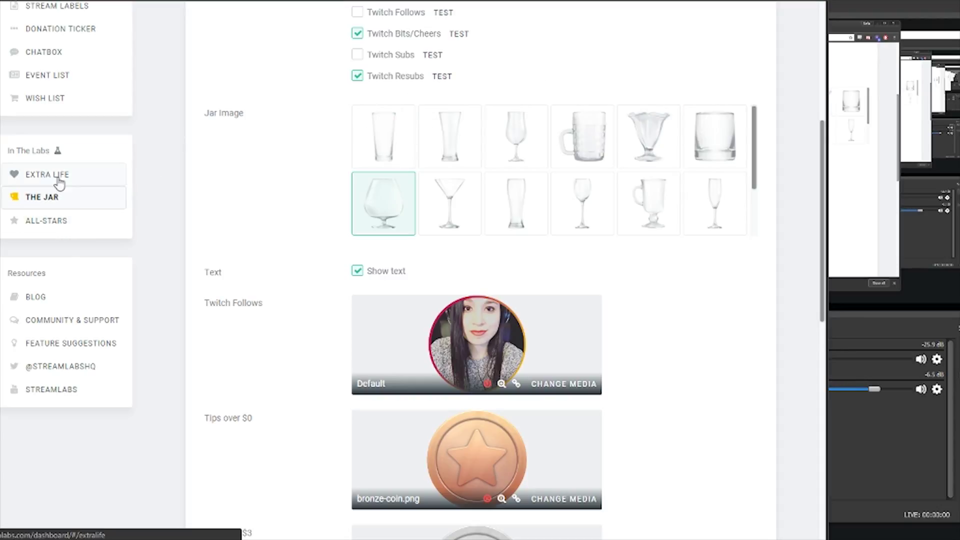
pyautogui.scroll(6, 419, 186)
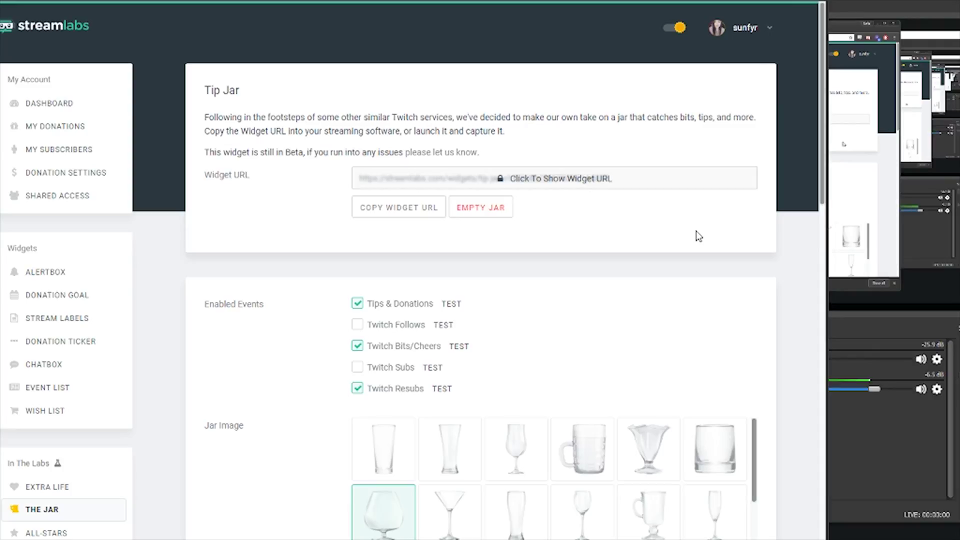